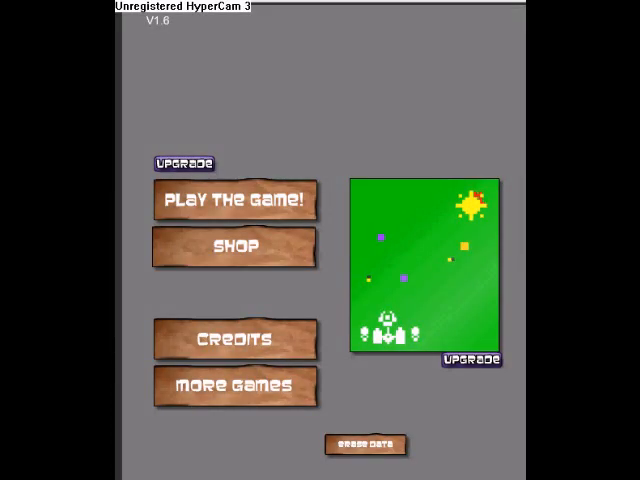
- View and dismiss the upgrade offer on the main menu, then bring up the Start menu
left_click(183, 164)
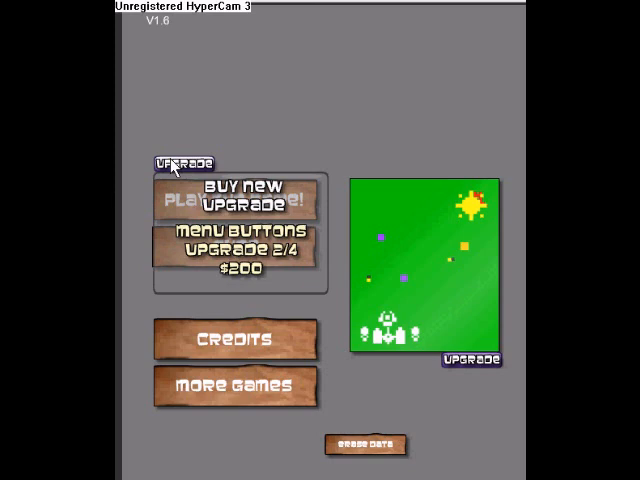
left_click(183, 163)
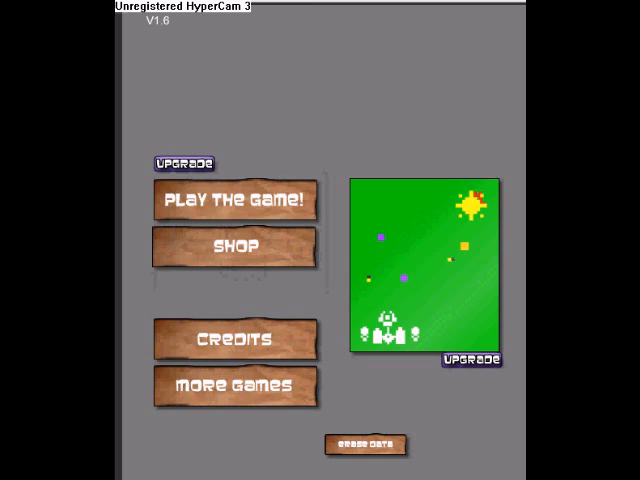
key("super")
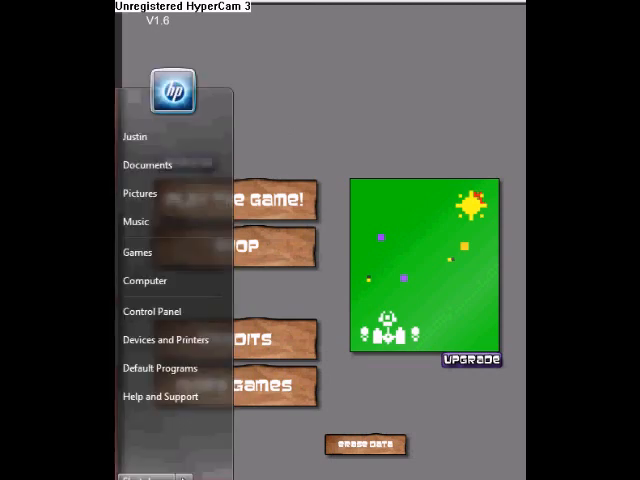
- Launch Cheat Engine and attach it to the game's plugin-container.exe process
left_click(161, 320)
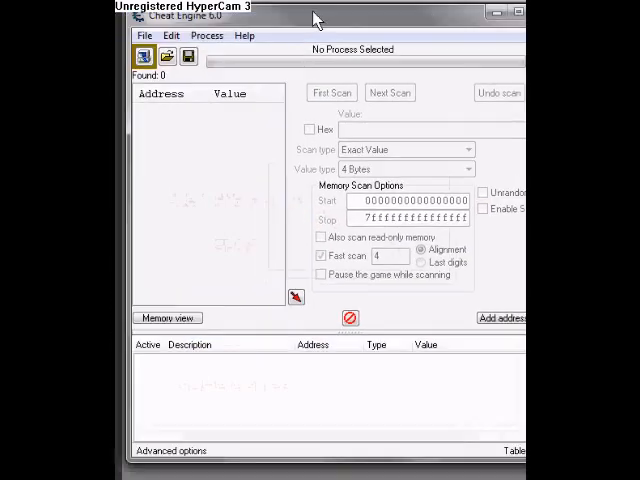
left_click(147, 71)
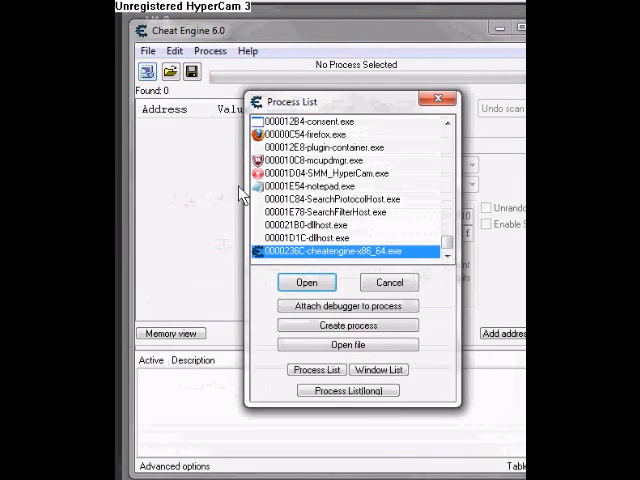
left_click(323, 147)
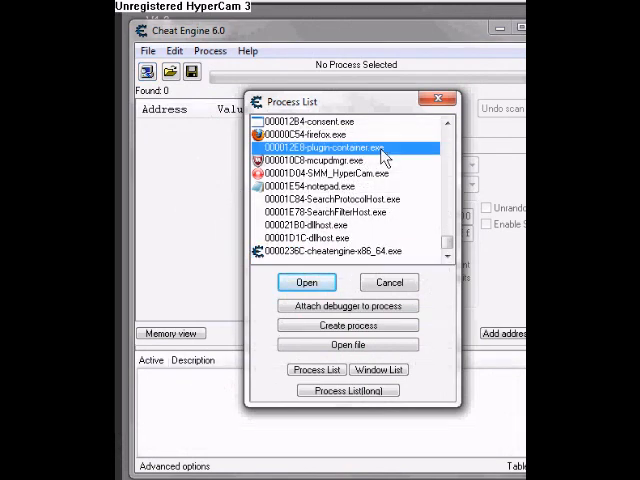
left_click(307, 282)
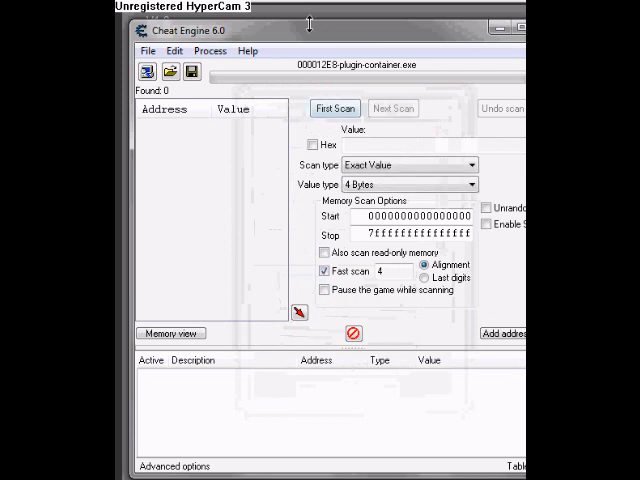
- Set the scan value type to Double and move Cheat Engine down to reveal the game
left_click_drag(313, 35, 259, 2)
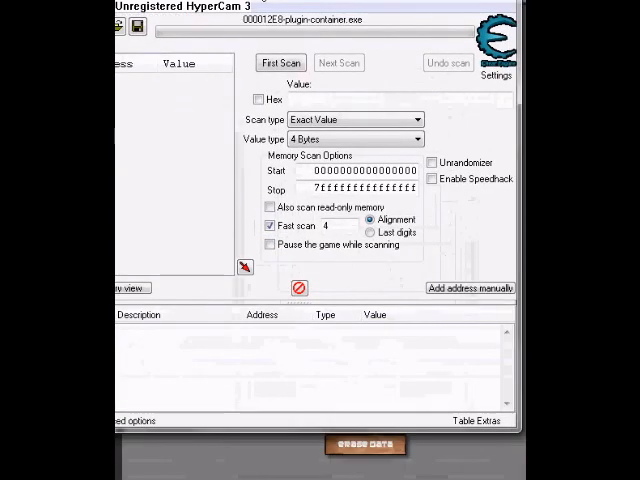
left_click(383, 140)
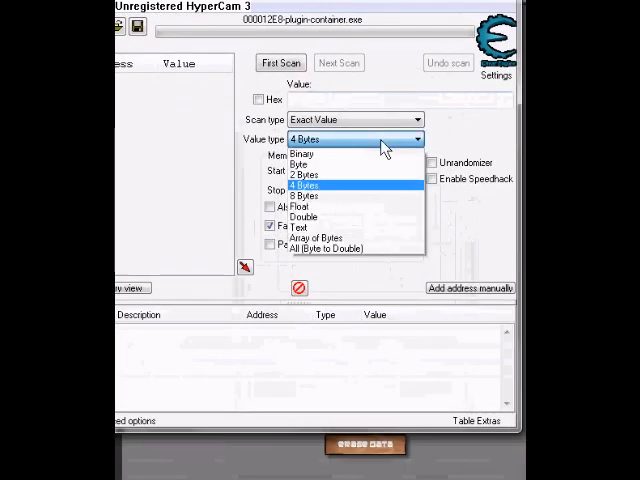
left_click(345, 217)
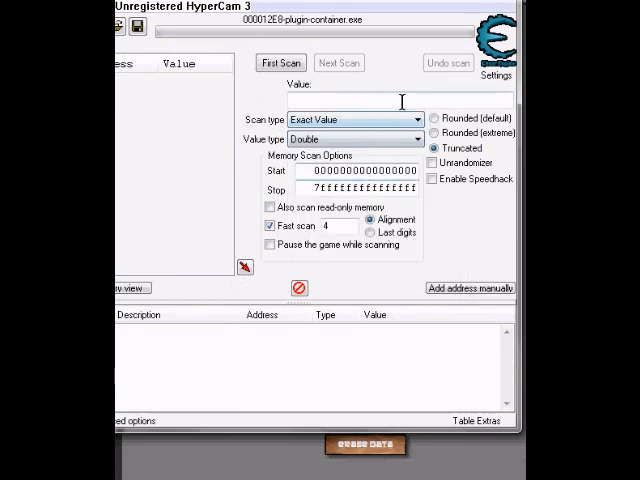
left_click_drag(408, 2, 418, 412)
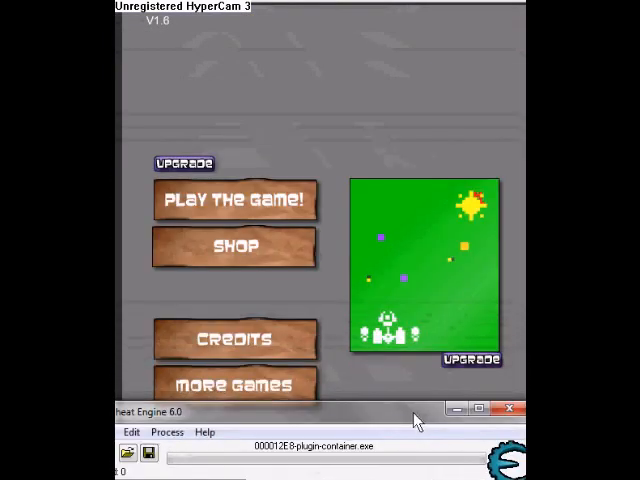
- Start the game, return to its menu and erase the saved game data
left_click(228, 206)
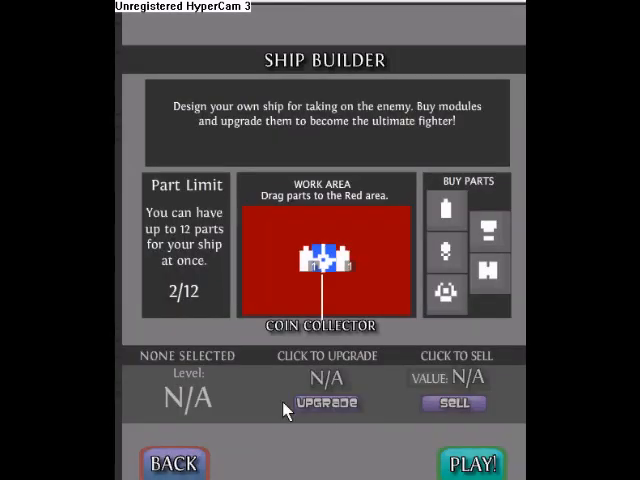
left_click(176, 464)
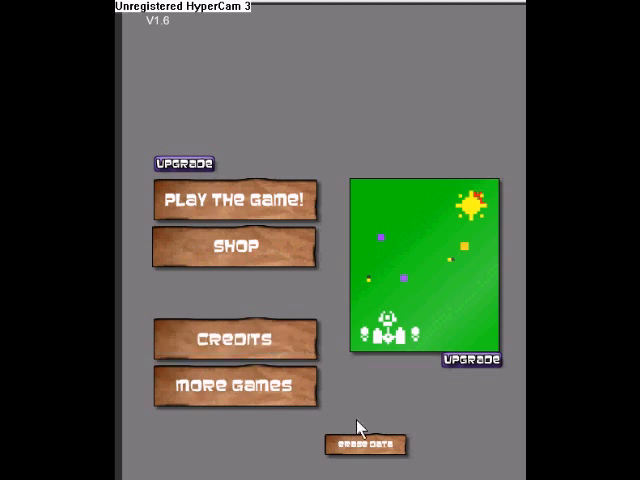
left_click(363, 444)
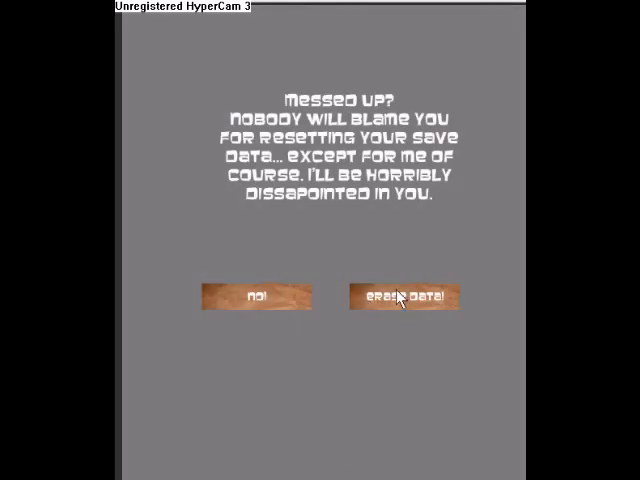
left_click(399, 297)
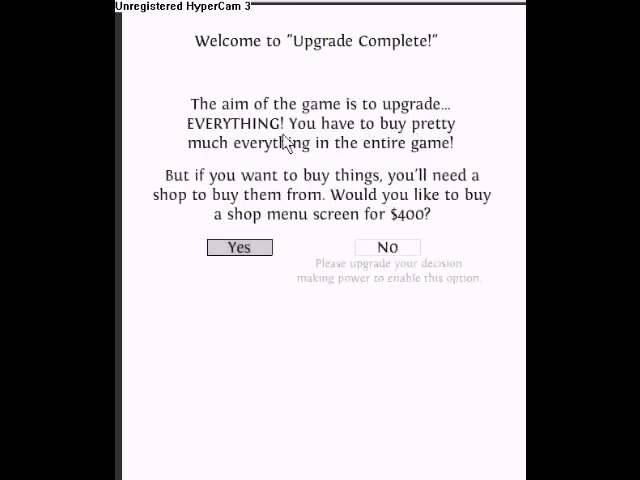
- Buy the shop screen, enter the upgrade shop with $600, and switch to Cheat Engine
left_click(239, 247)
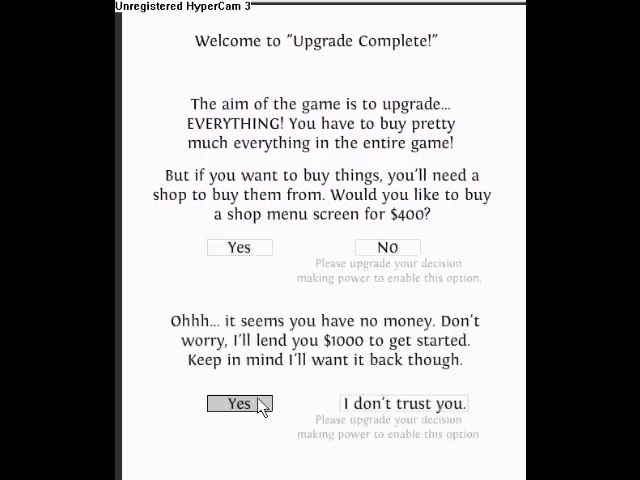
left_click(239, 403)
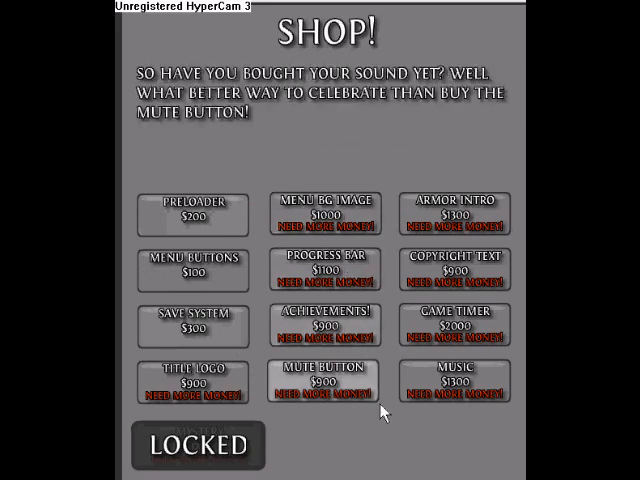
scroll(383, 410, "down", 3)
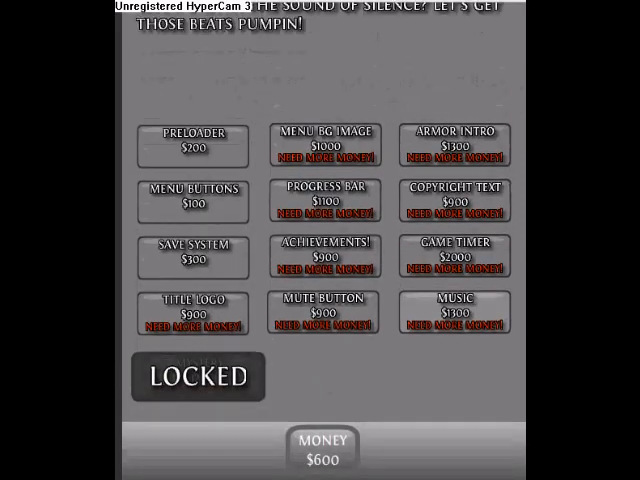
key("alt+Tab")
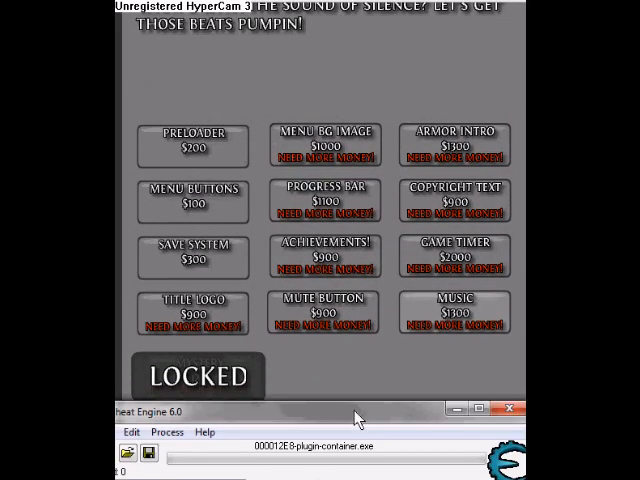
- Run a first scan for the money value 600, finding four addresses, and return to the shop
mouse_move(358, 411)
left_mouse_down()
mouse_move(408, 8)
mouse_move(372, 4)
left_mouse_up()
left_click(352, 96)
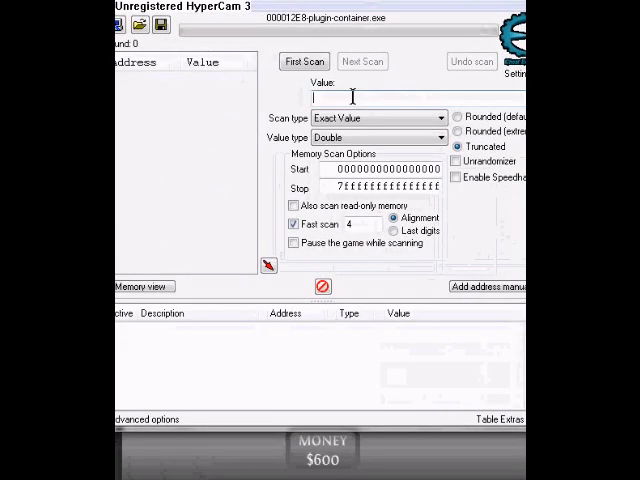
type("600")
left_click(304, 61)
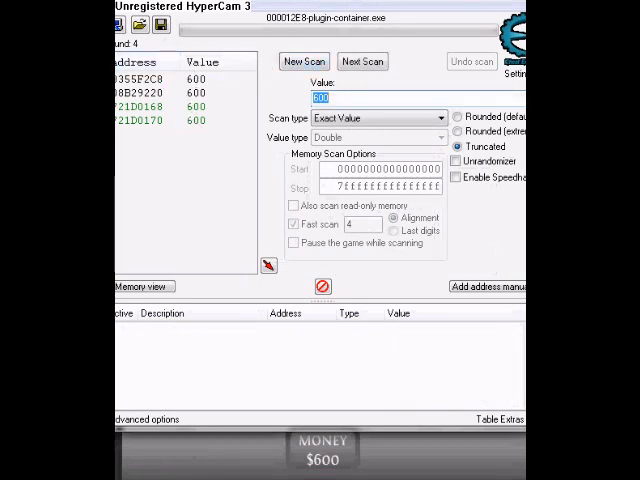
left_click(301, 66)
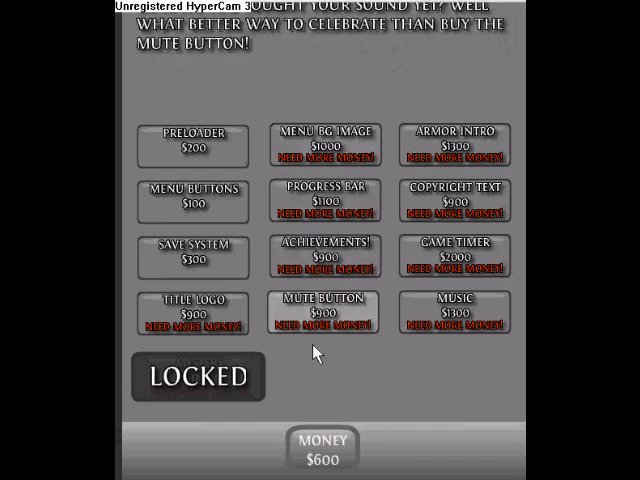
- Buy the $100 Menu Buttons upgrade, dropping money to $500, and bring Cheat Engine back
left_click(232, 205)
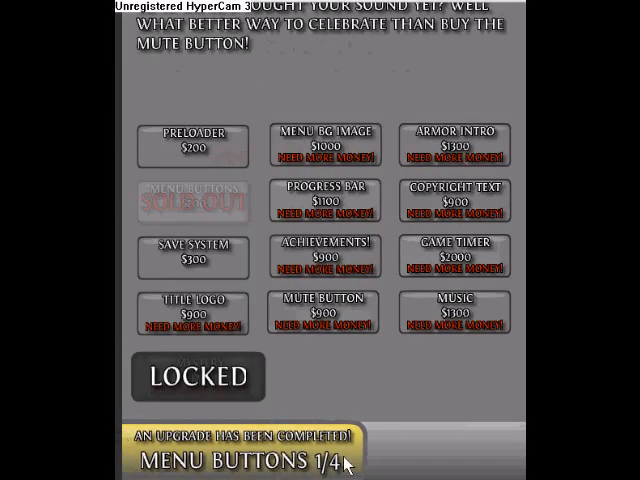
left_click(400, 474)
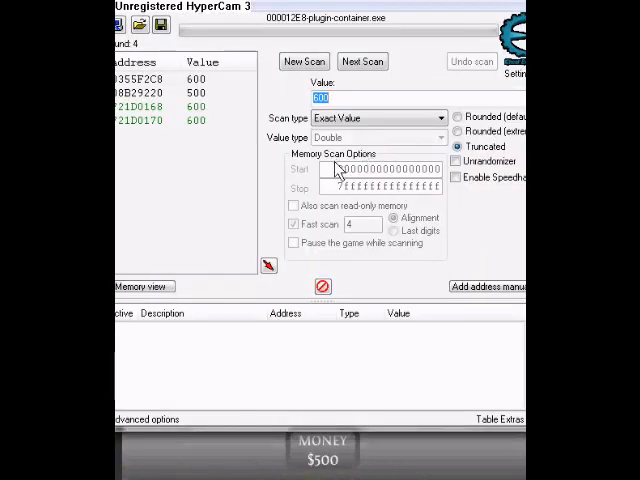
type("500")
- Next-scan for 500, add the single address to the cheat table and set its value to 100000
left_click(362, 62)
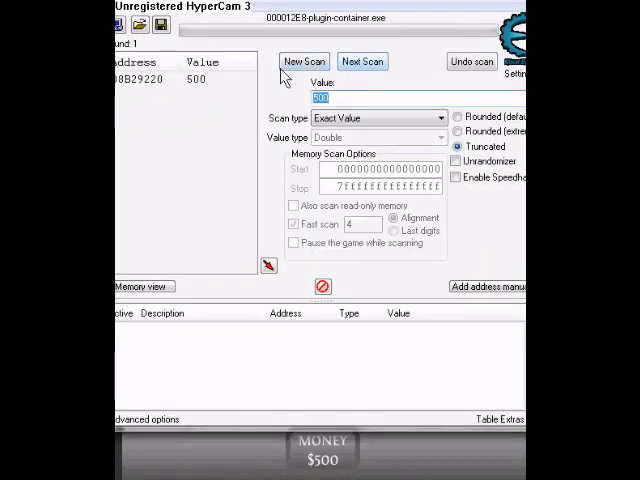
double_click(197, 80)
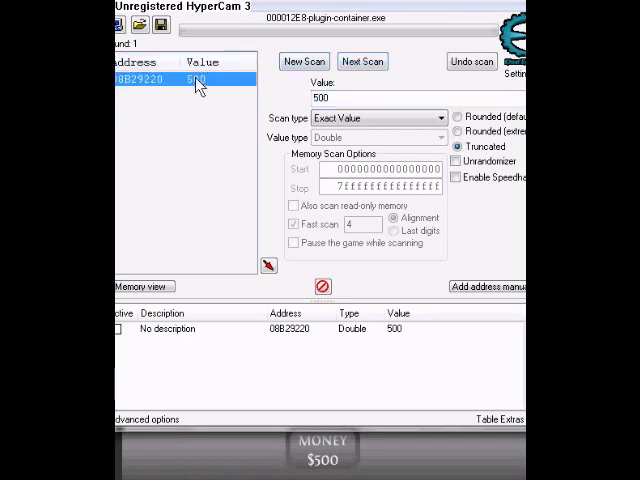
double_click(396, 330)
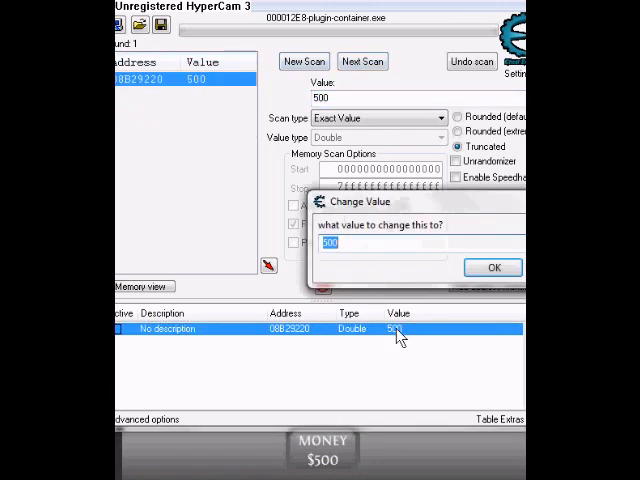
type("10")
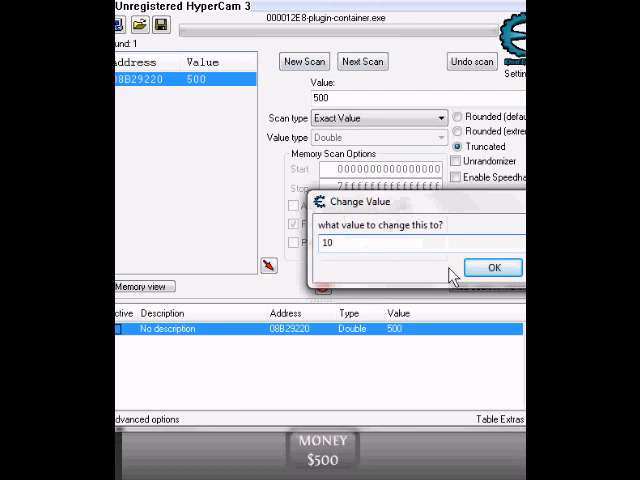
type("0000")
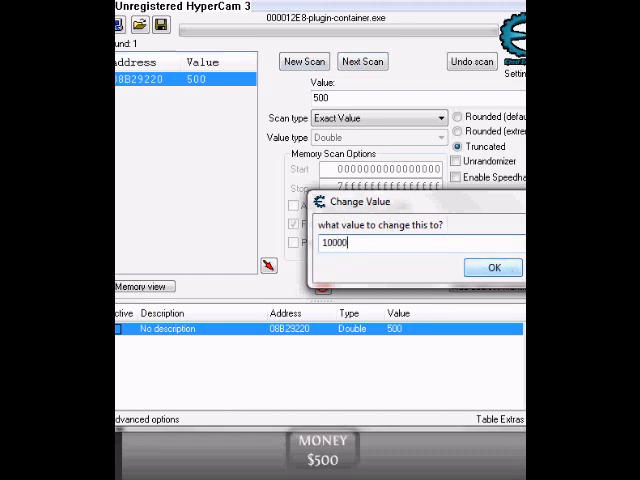
left_click(494, 268)
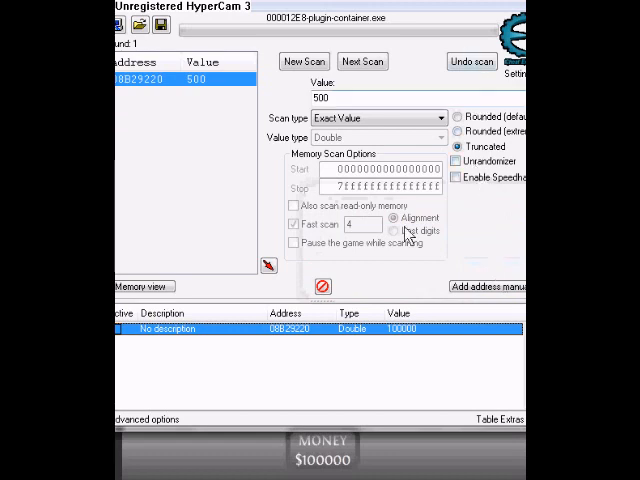
key("alt+Tab")
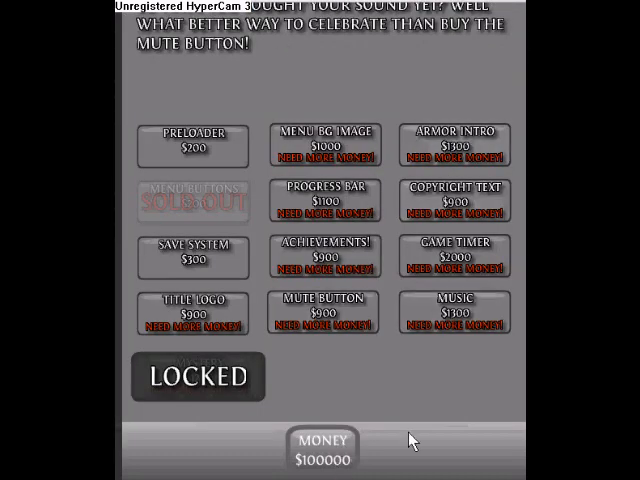
- Buy the Save System and Preloader upgrades, leaving $99500, and start the game
left_click(224, 262)
left_click(227, 152)
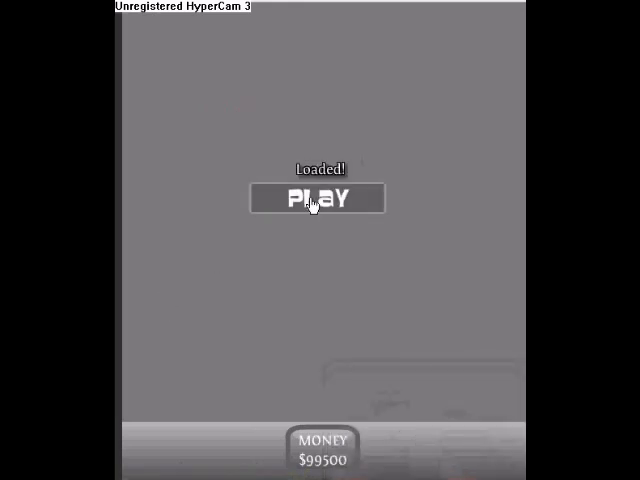
left_click(313, 200)
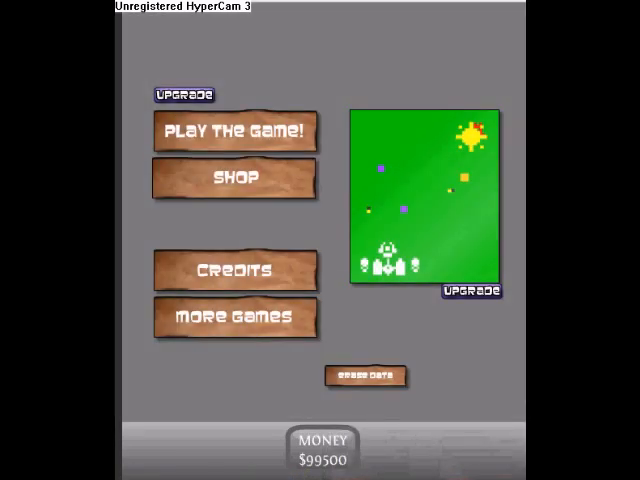